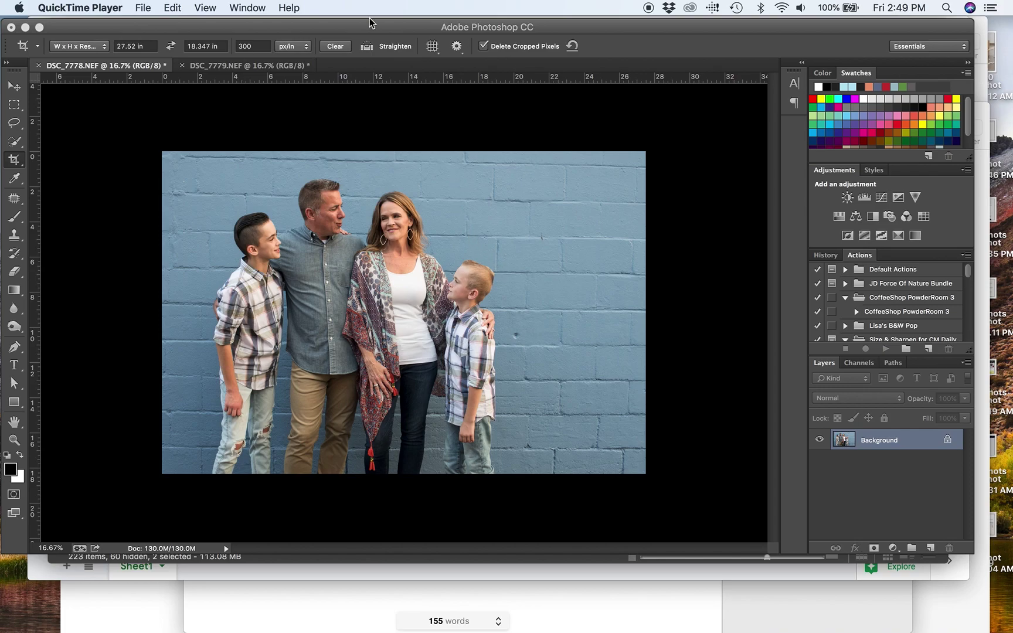
Compare the DSC_7778 and DSC_7779 family shots back and forth, ending on DSC_7778.
left_click(193, 59)
left_click(212, 67)
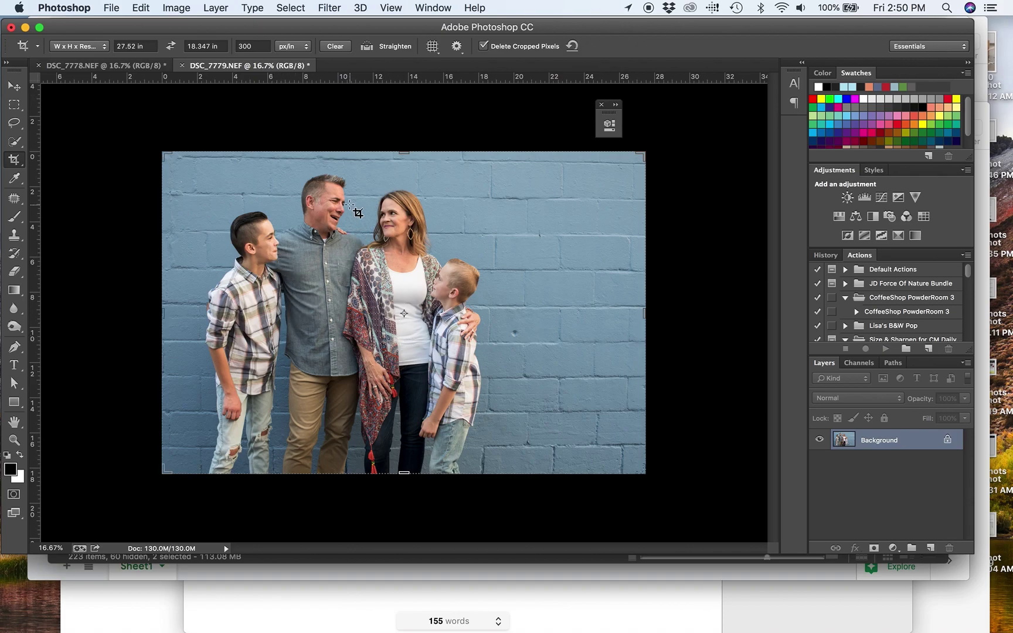
left_click(131, 68)
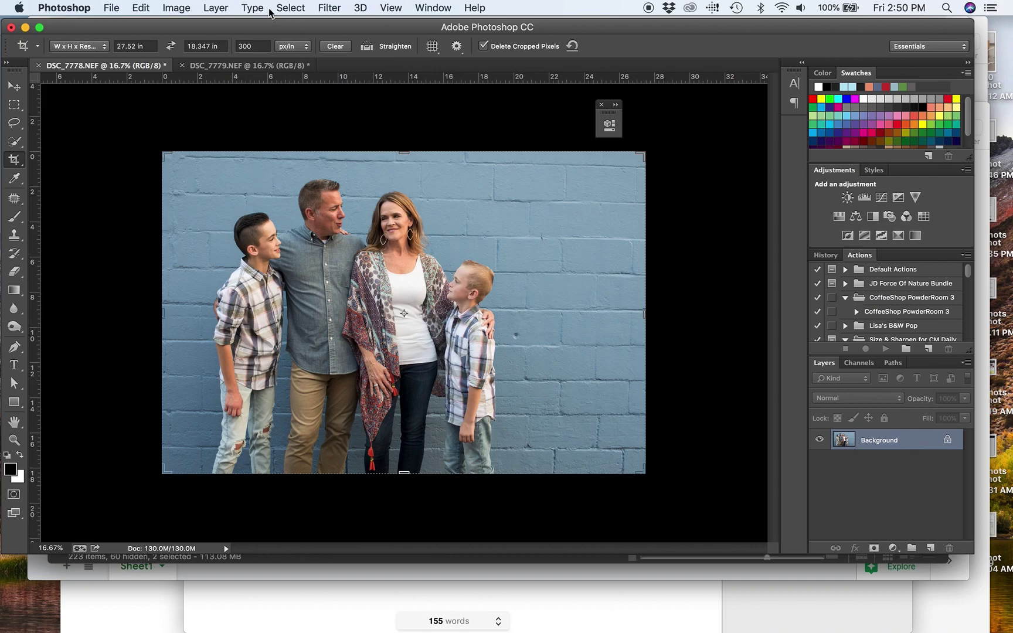
left_click(255, 65)
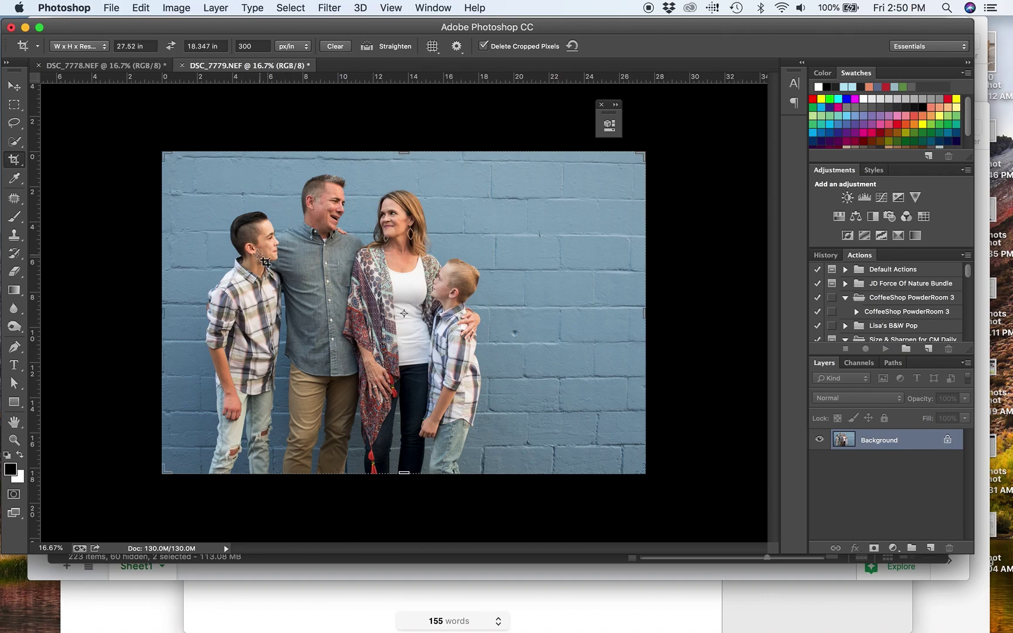
left_click(106, 65)
left_click(221, 66)
left_click(136, 69)
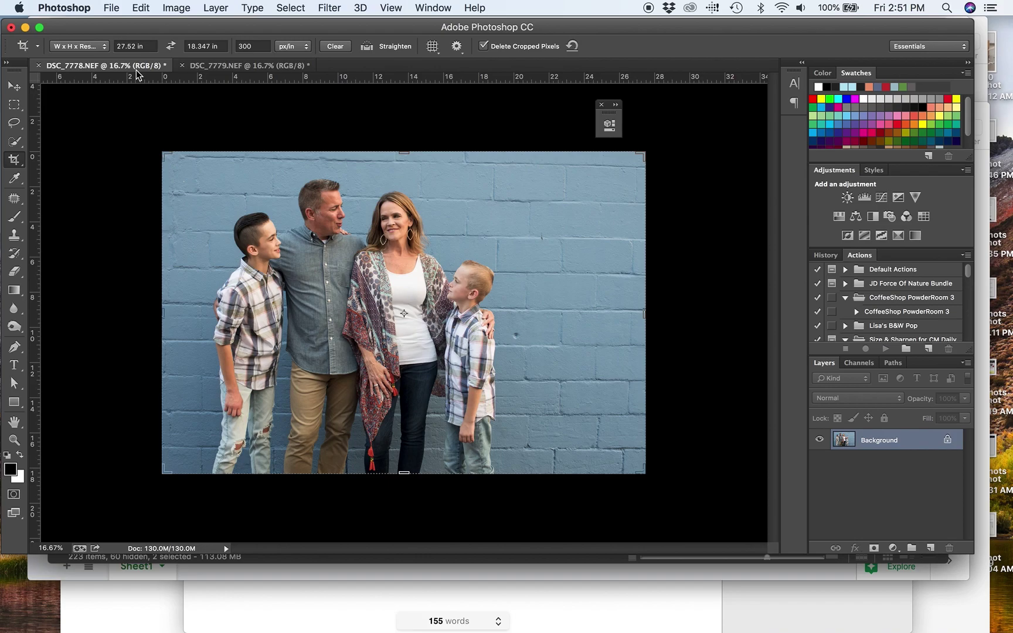
left_click(200, 68)
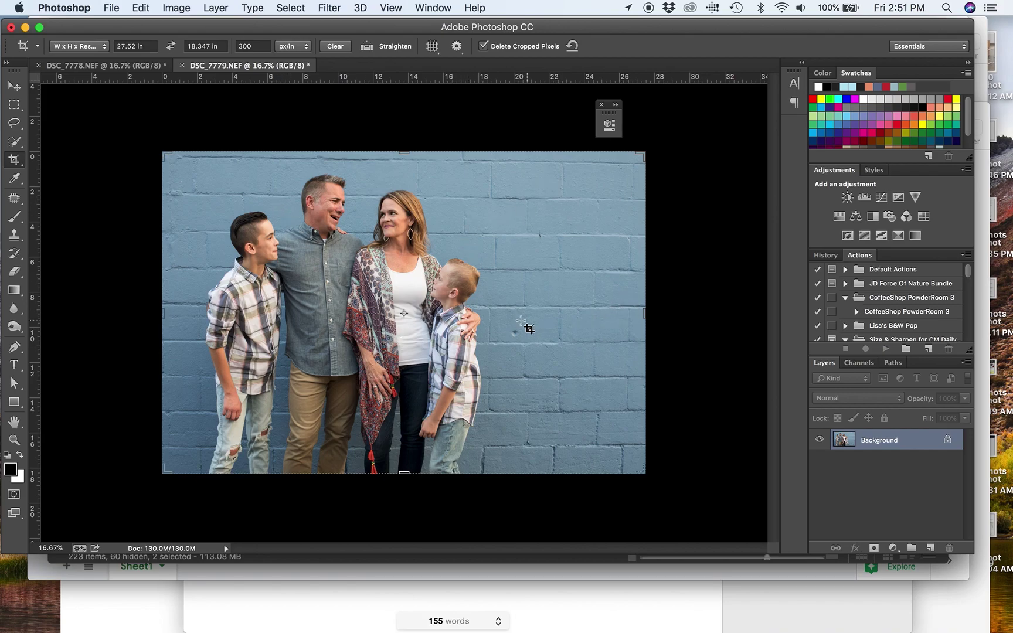
left_click(144, 65)
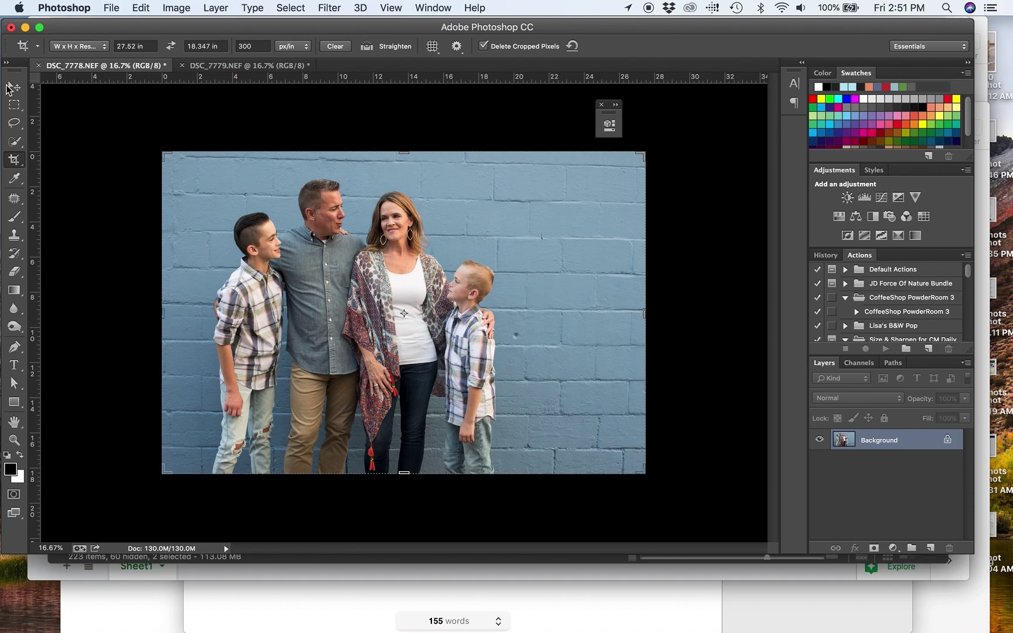
Select the left section of DSC_7778 with the older boy and dad and copy it.
left_click(14, 123)
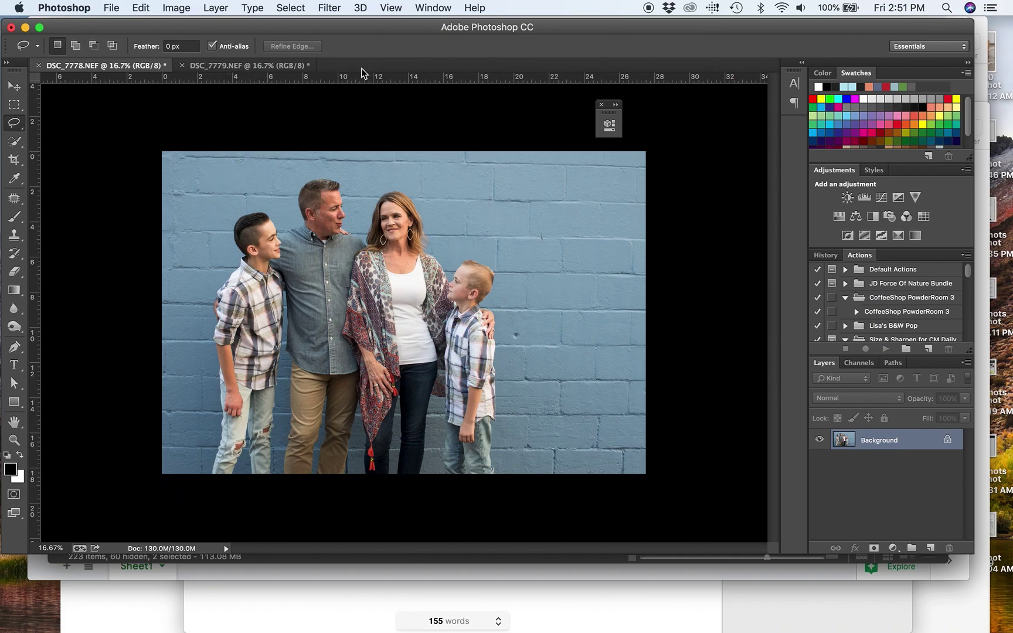
left_click(13, 105)
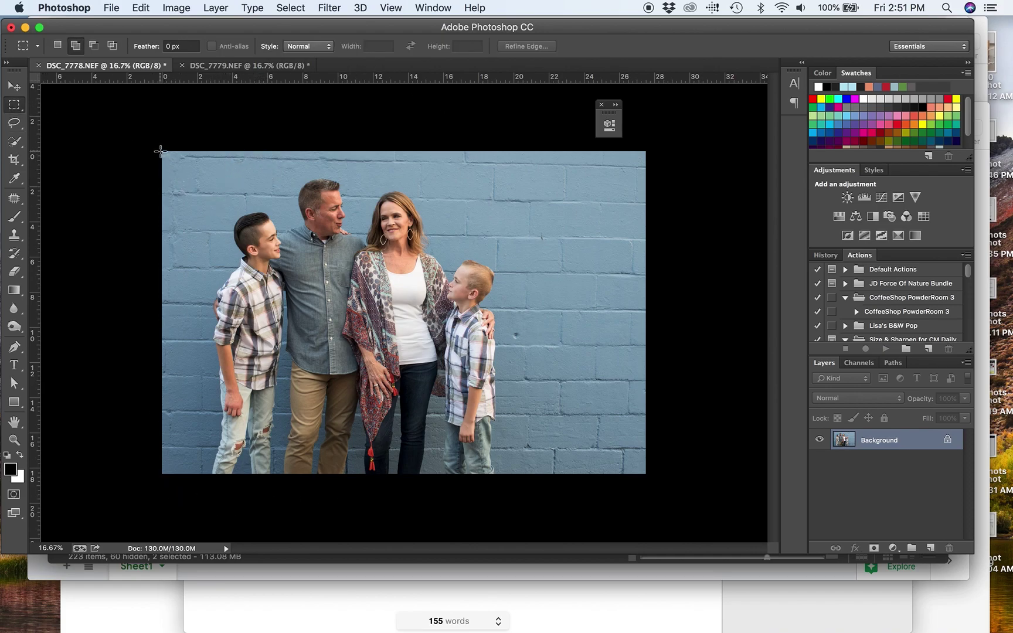
left_click_drag(159, 152, 351, 523)
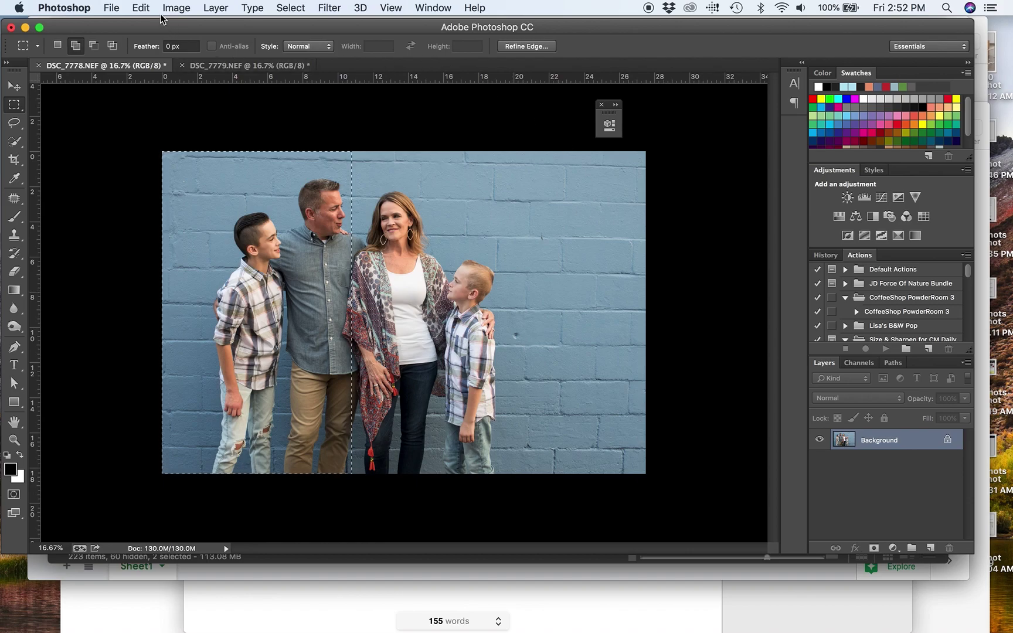
left_click(143, 8)
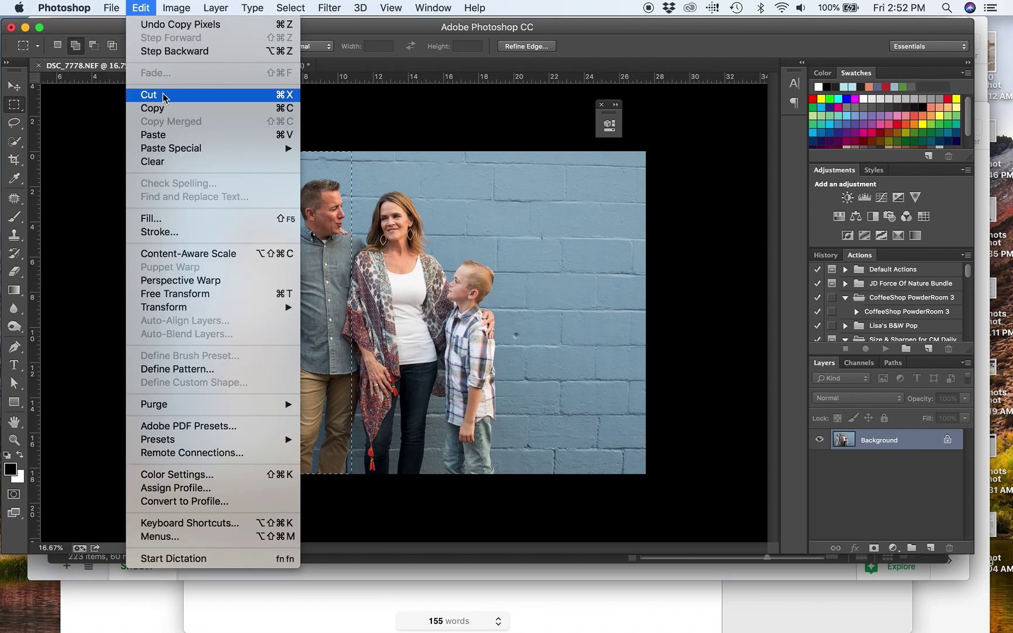
left_click(361, 70)
Paste the copied section into DSC_7779 as Layer 1.
left_click(291, 66)
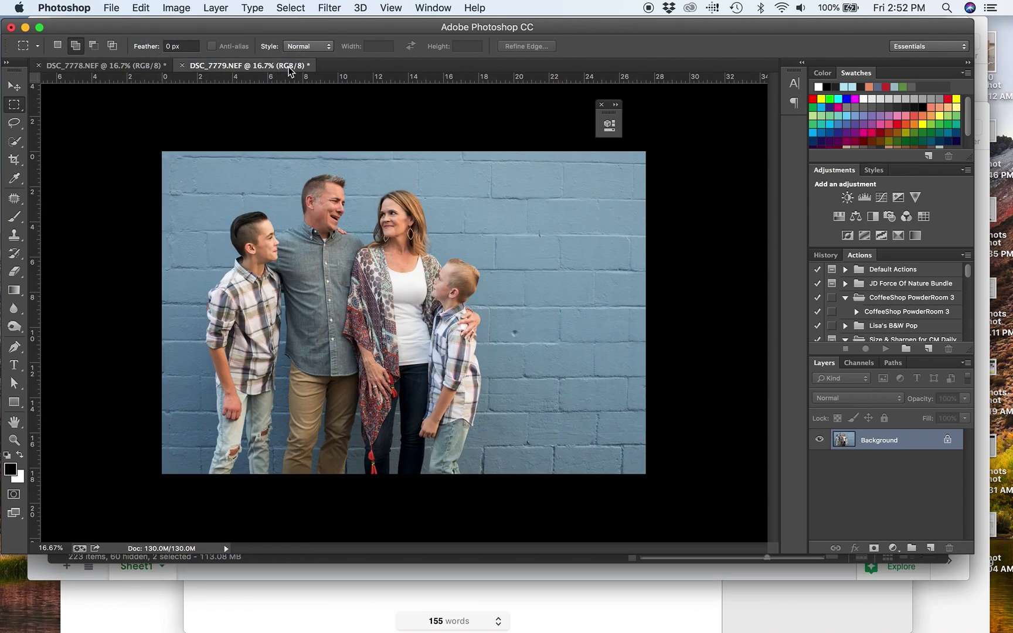
key("super+v")
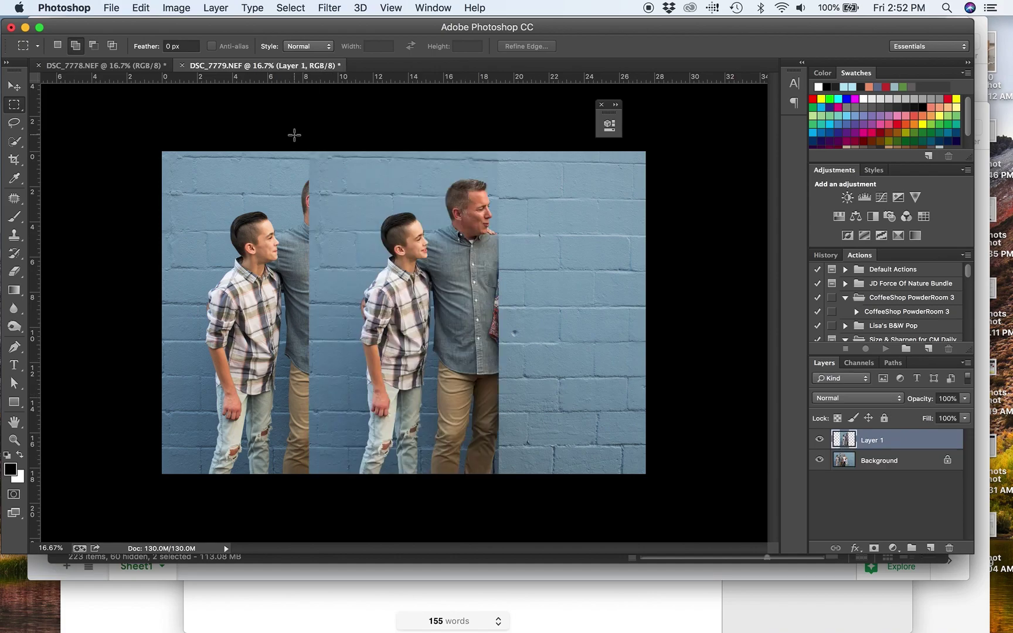
left_click(143, 8)
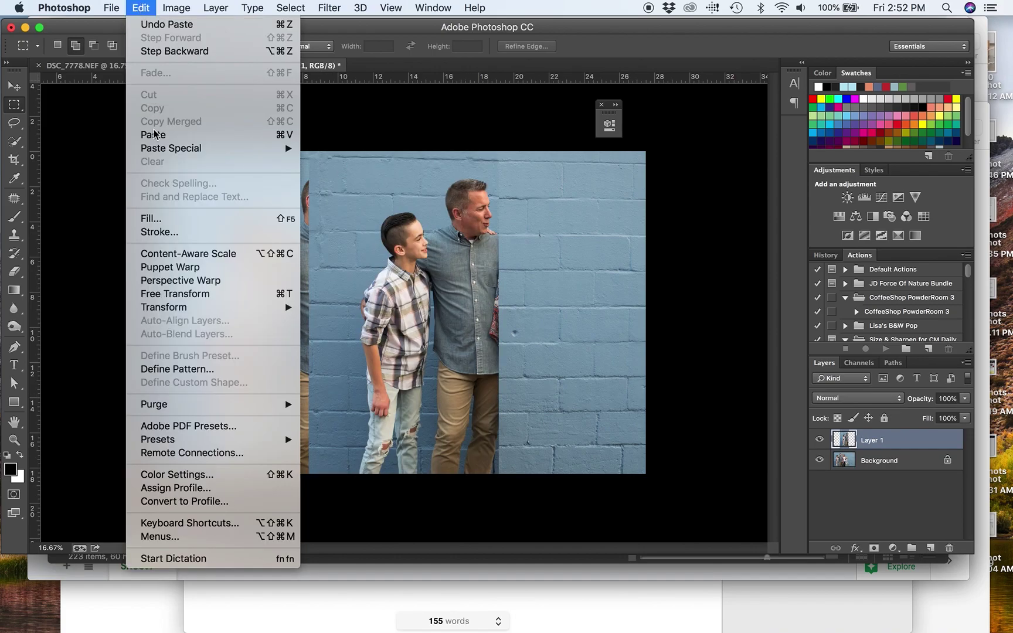
left_click(369, 107)
Slide Layer 1 left and down over the matching boy and dad, lowering opacity to 63%.
left_click(14, 86)
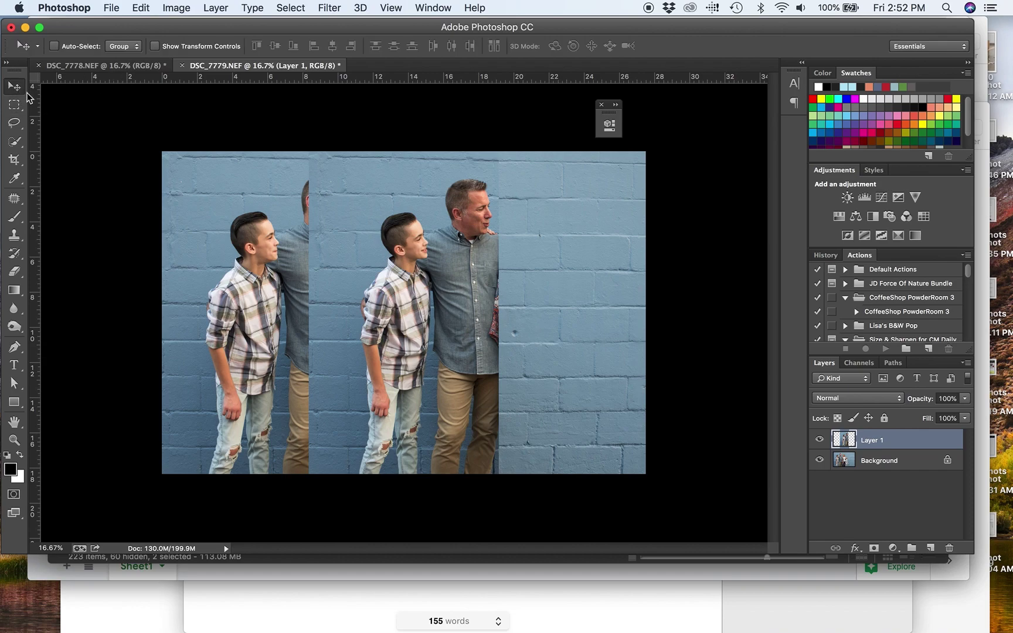
left_click_drag(405, 232, 255, 229)
key("Down")
key("Down")
key("Down")
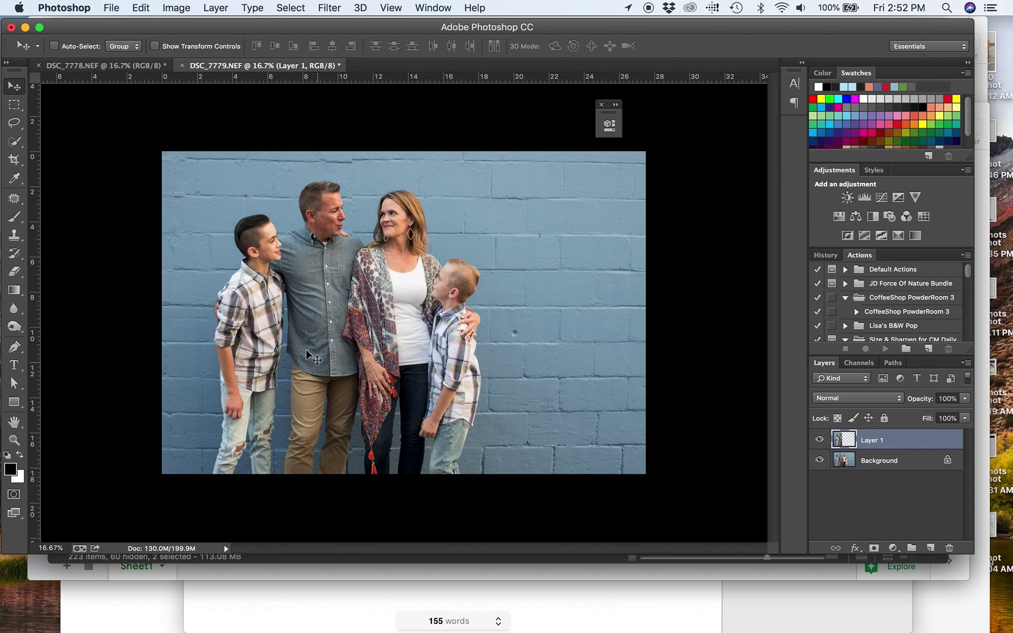
key("Down")
key("Down")
left_click_drag(926, 405, 901, 404)
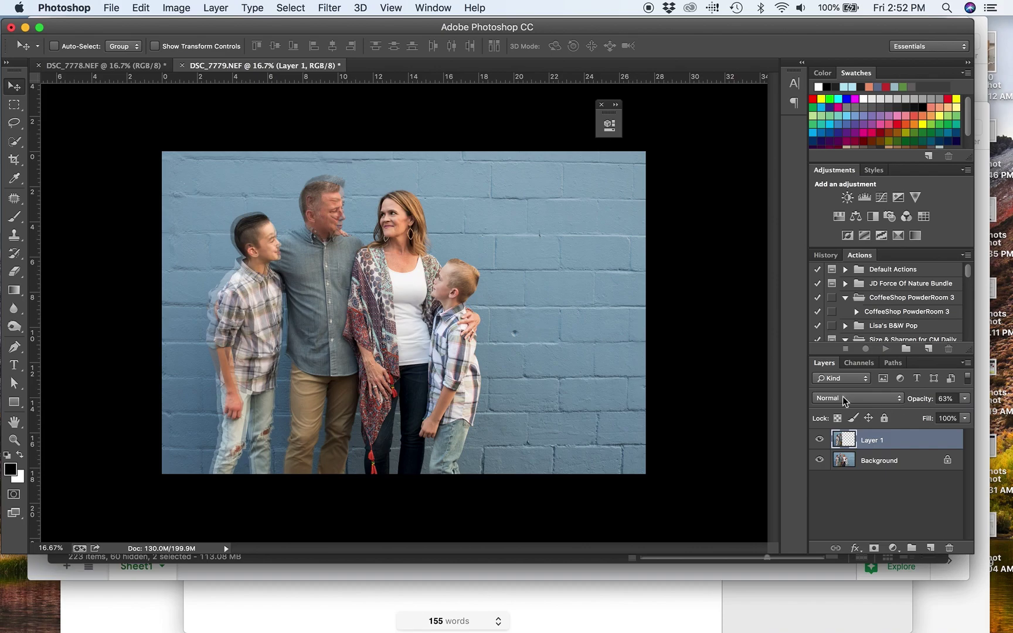
Nudge Layer 1 into alignment around the left boy, then raise its opacity to 97%.
left_click_drag(286, 288, 280, 286)
key("Left")
key("Left")
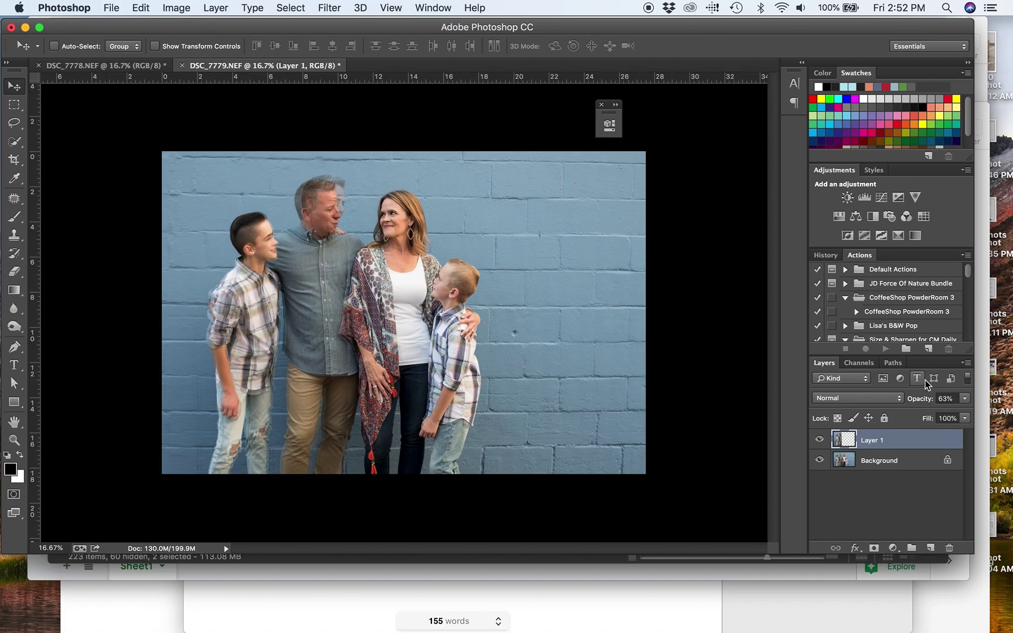
left_click_drag(920, 398, 1009, 403)
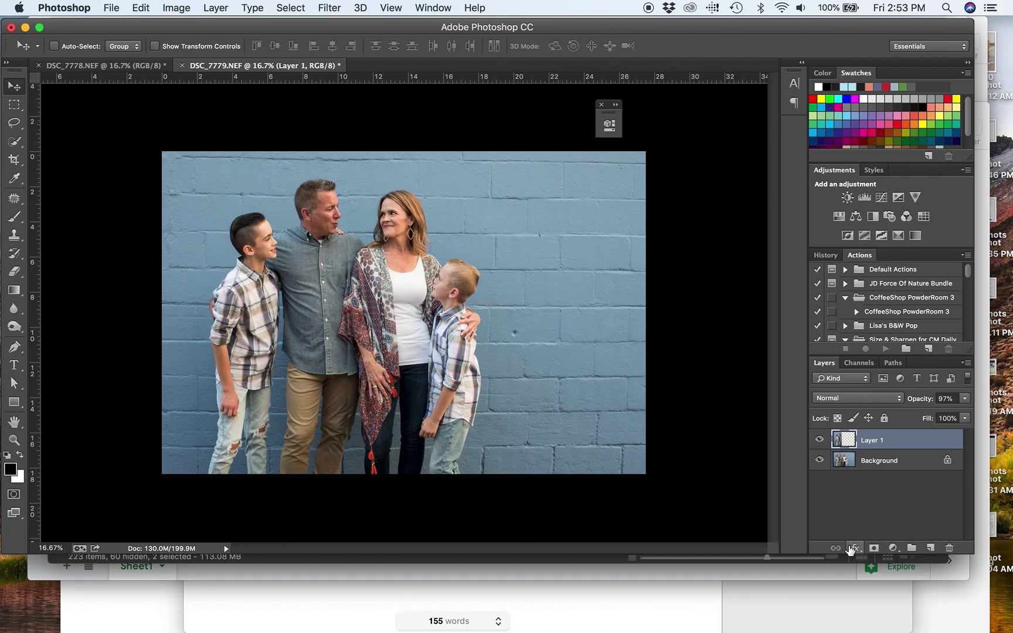
Add a white layer mask to Layer 1, inverting it twice to test it.
left_click(874, 548)
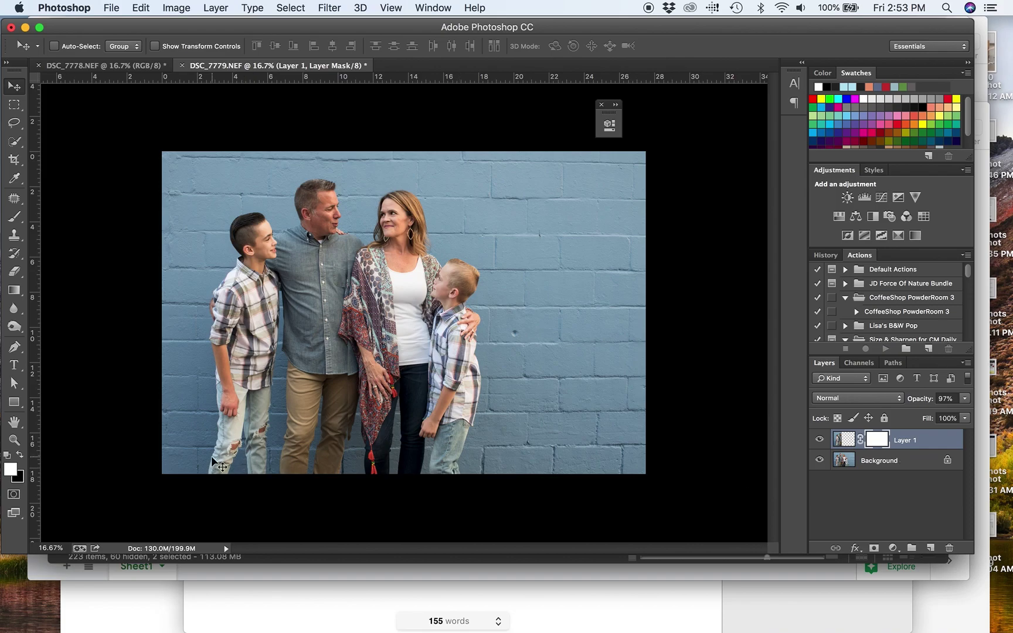
key("super+i")
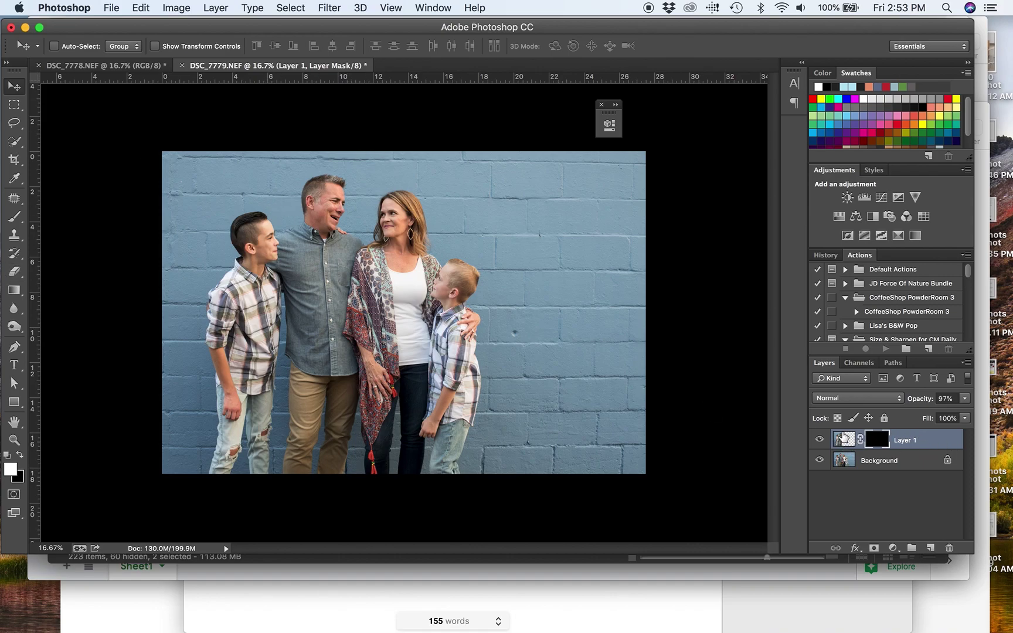
key("super+i")
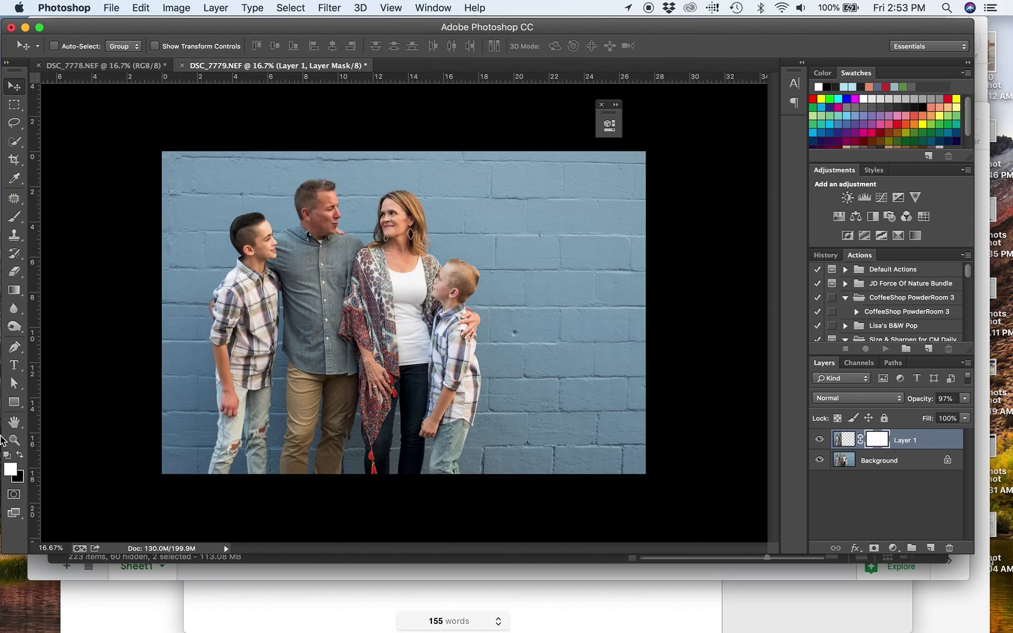
Set up the Brush tool with black foreground and a 45 px brush at 0% hardness.
left_click(15, 218)
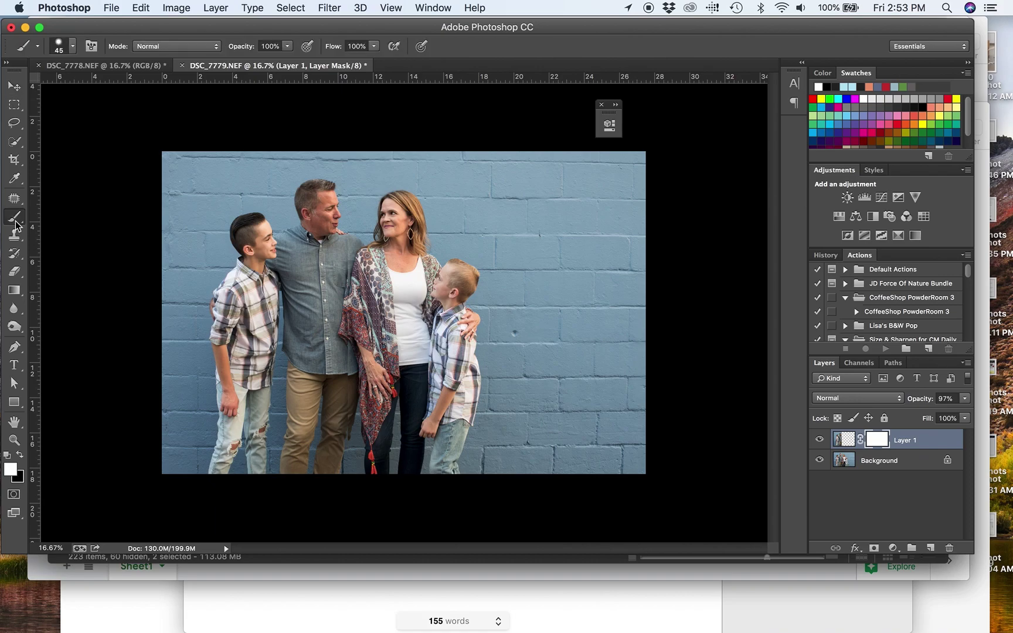
left_click(21, 456)
left_click(21, 456)
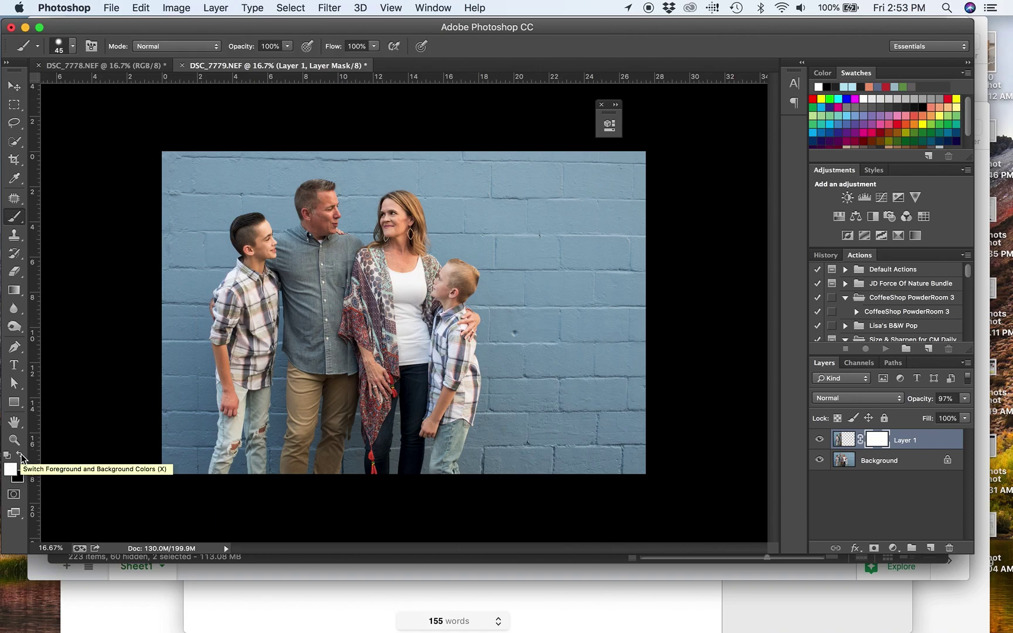
left_click(21, 456)
left_click(21, 456)
left_click(21, 456)
left_click(21, 456)
left_click(21, 456)
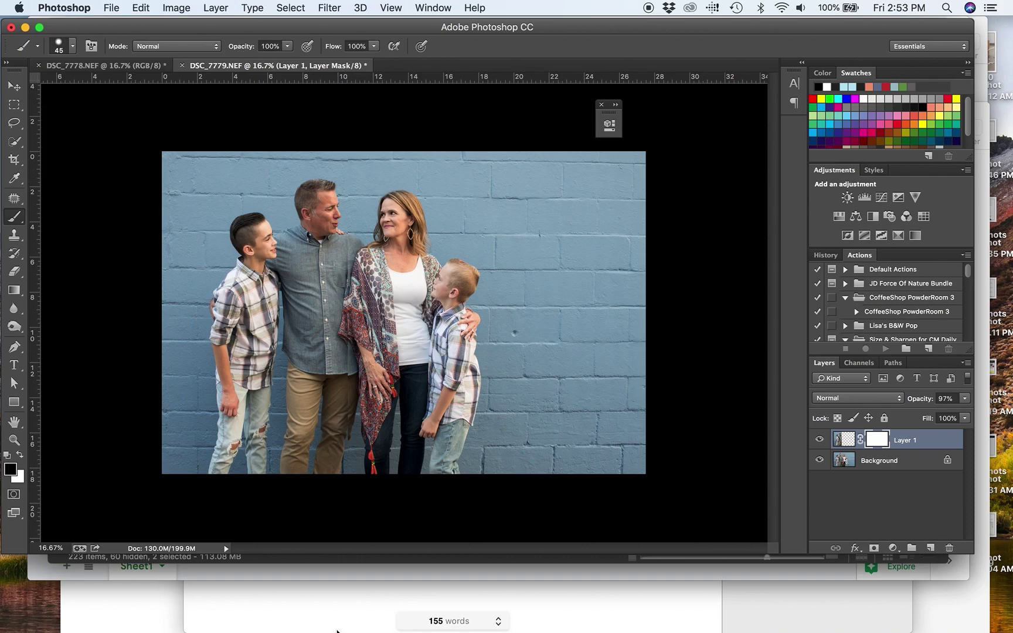
left_click(72, 46)
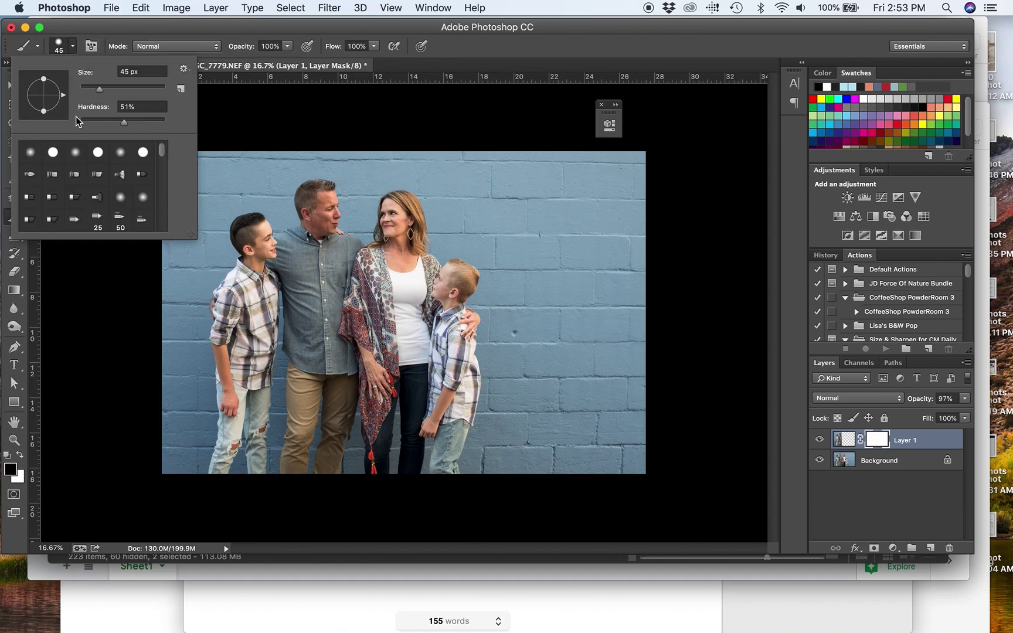
left_click_drag(123, 122, 65, 120)
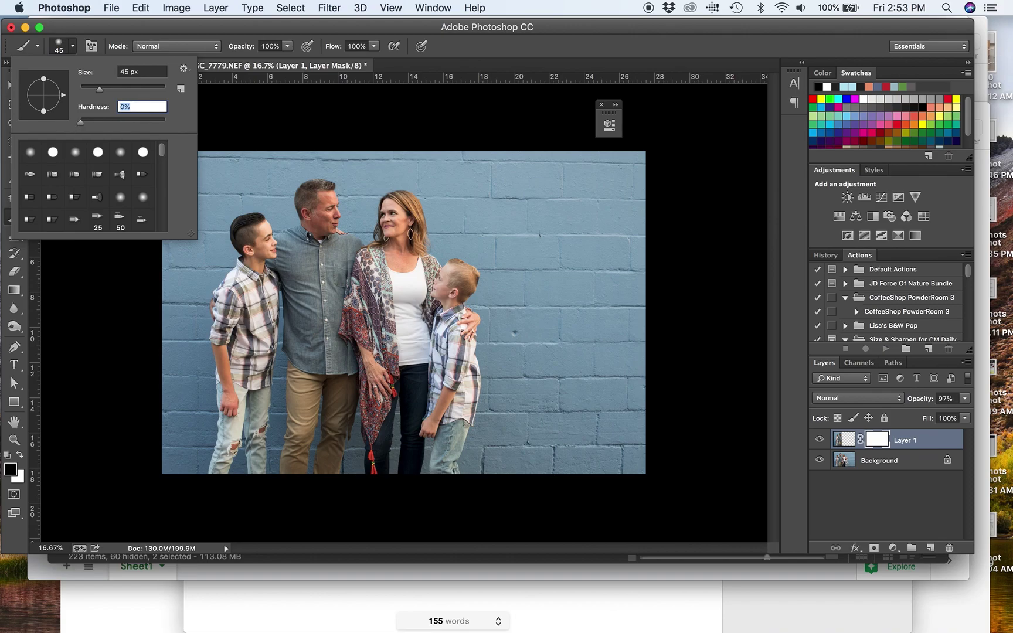
Paint black with a 700 px brush on Layer 1's mask over the dad's face and leg.
key("Return")
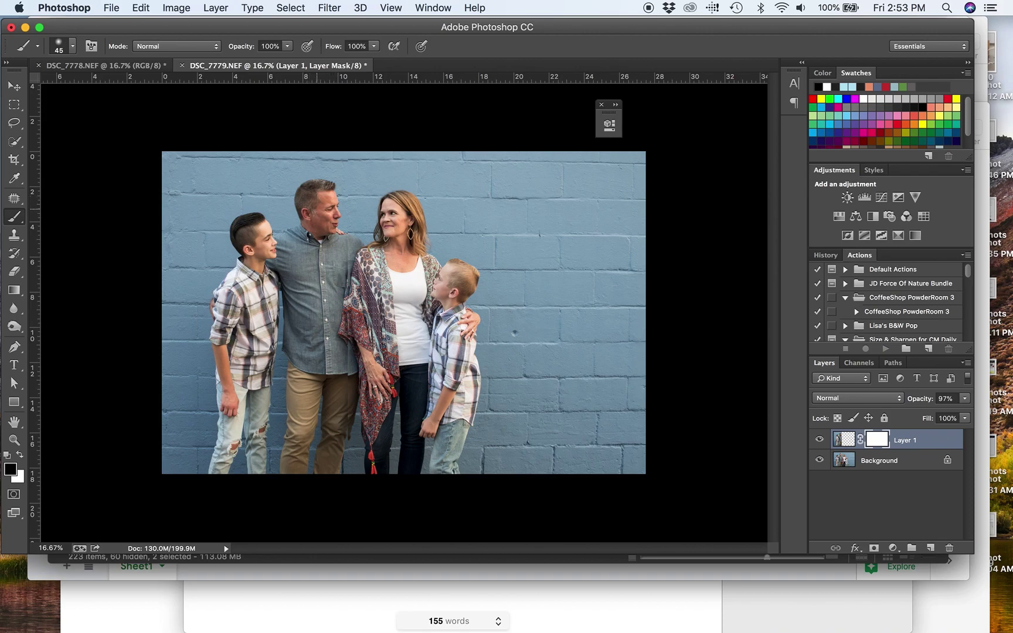
key("bracketright")
key("bracketright")
key("bracketright")
key("bracketright")
key("bracketright")
key("bracketright")
key("bracketright")
left_click_drag(327, 193, 314, 194)
key("super+z")
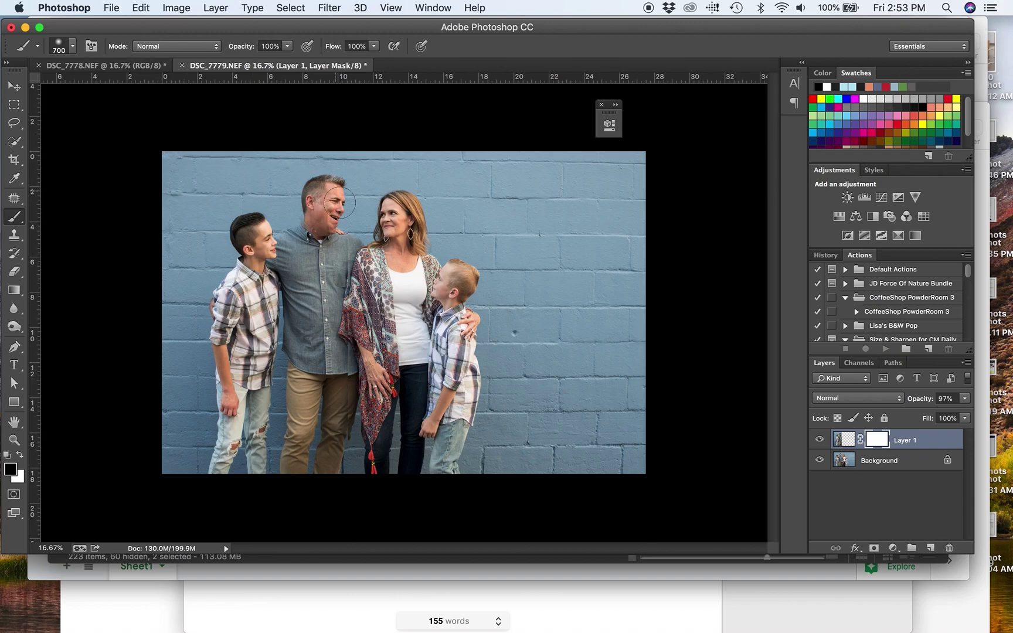
mouse_move(339, 203)
left_mouse_down()
mouse_move(341, 230)
mouse_move(322, 212)
mouse_move(316, 219)
mouse_move(328, 237)
left_mouse_up()
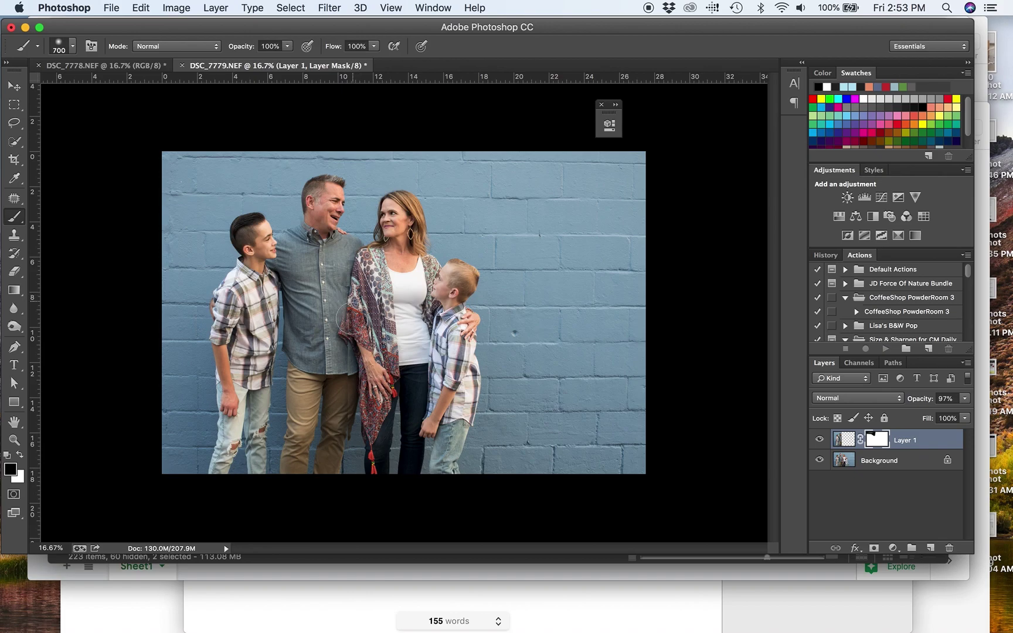
mouse_move(350, 428)
left_mouse_down()
mouse_move(348, 478)
mouse_move(350, 462)
left_mouse_up()
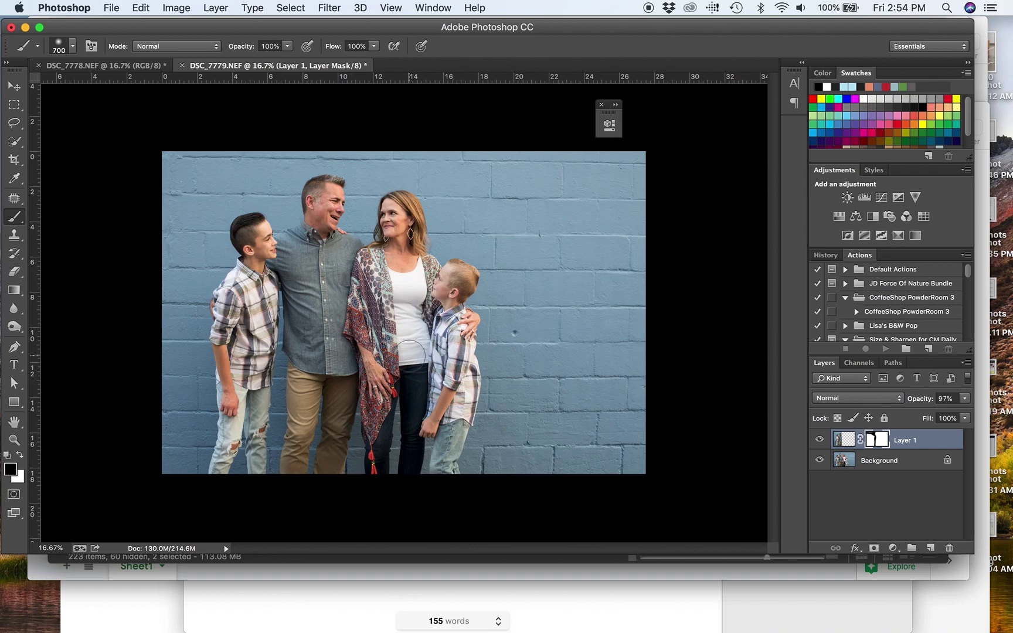
scroll(409, 356, "up", 3)
scroll(410, 356, "up", 4)
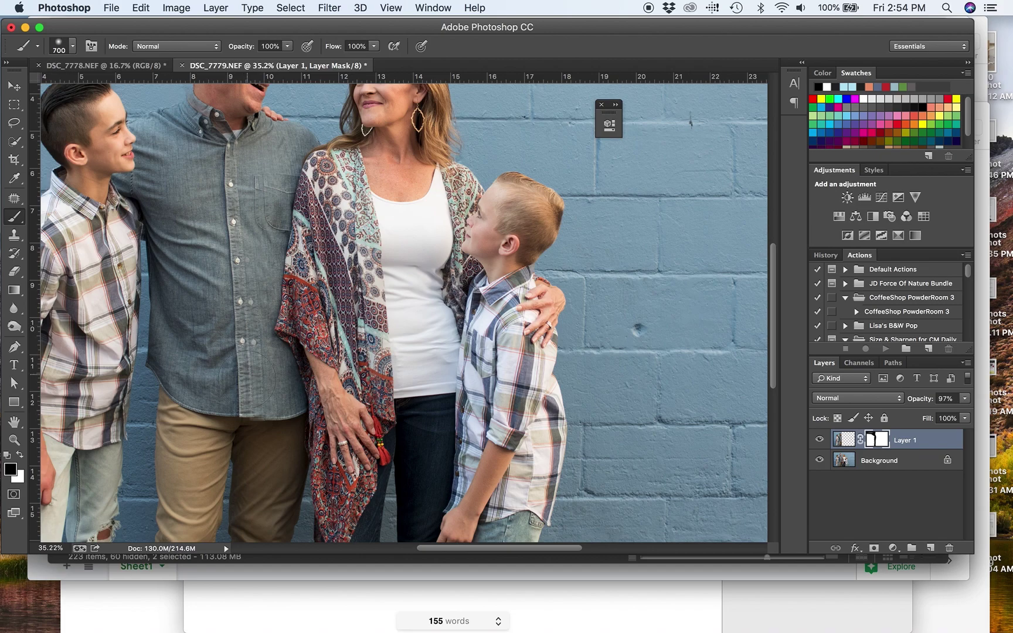
key("bracketleft")
key("bracketleft")
key("bracketleft")
key("bracketleft")
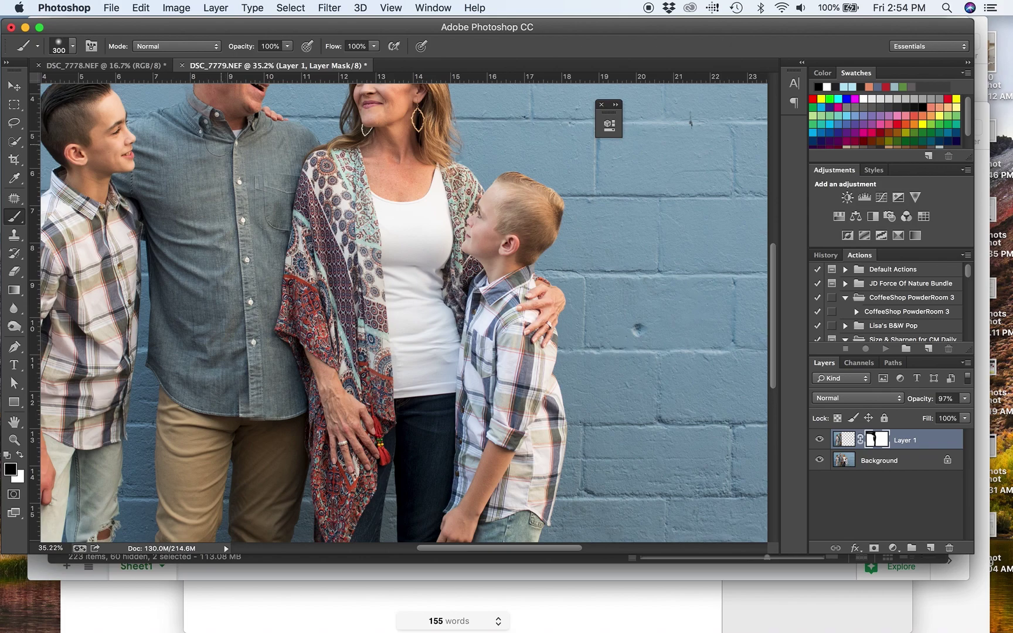
scroll(211, 139, "up", 4)
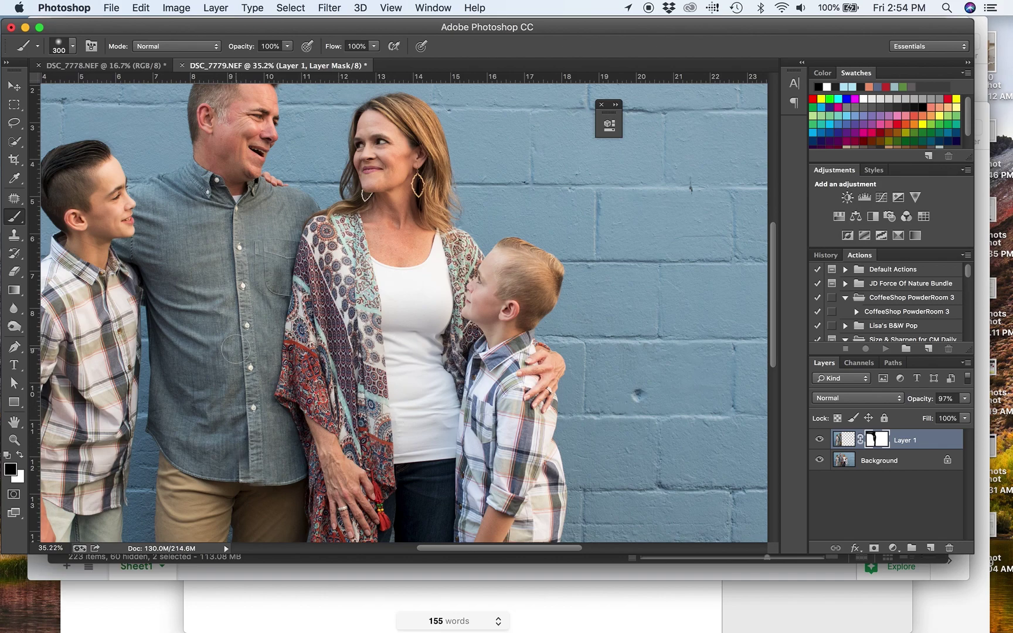
scroll(236, 351, "down", 1)
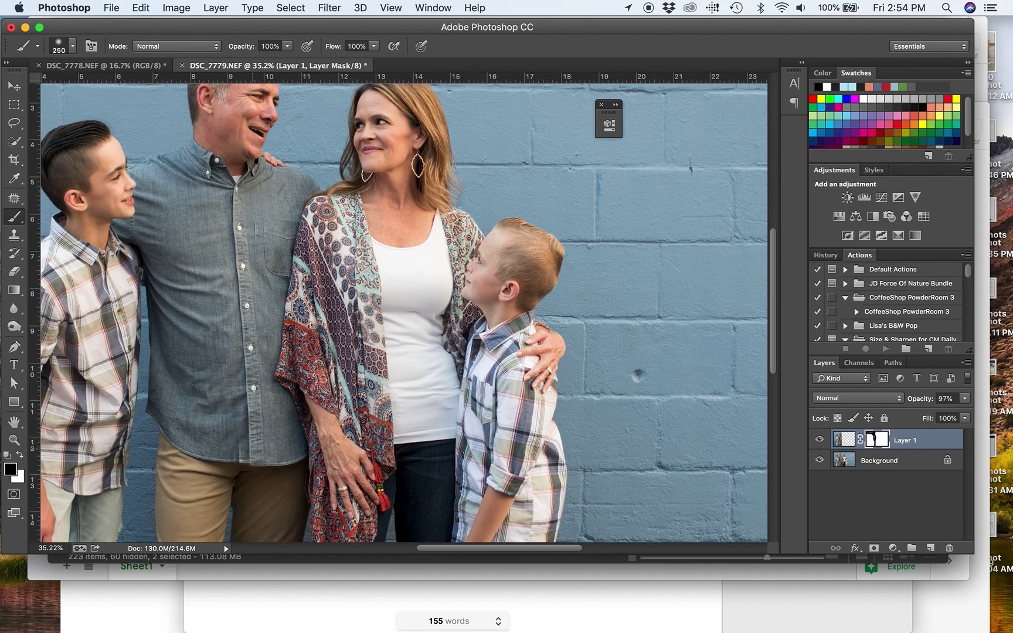
key("bracketleft")
key("bracketleft")
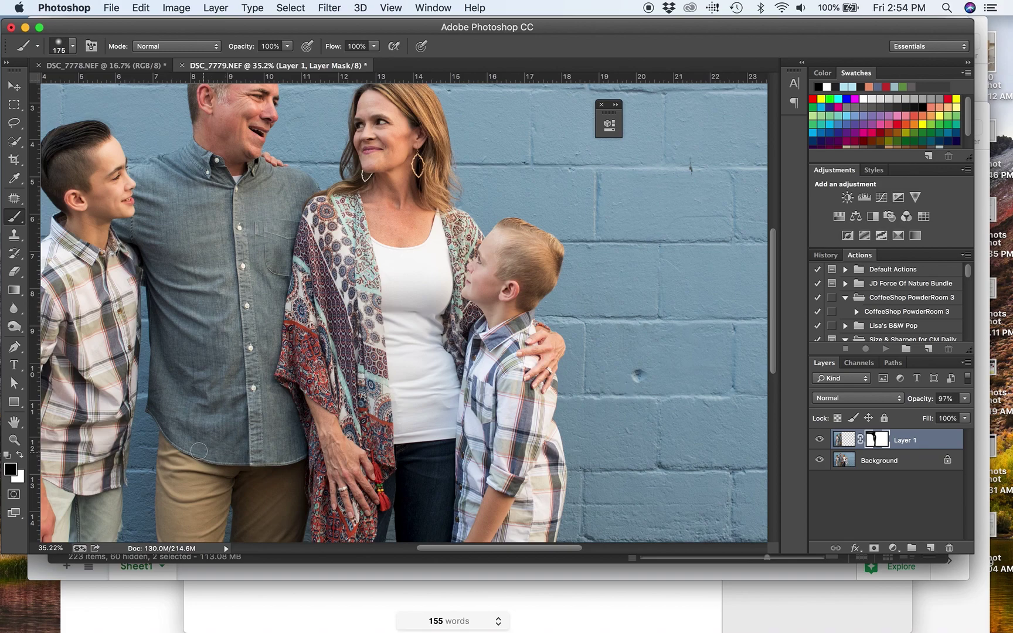
scroll(199, 437, "up", 3)
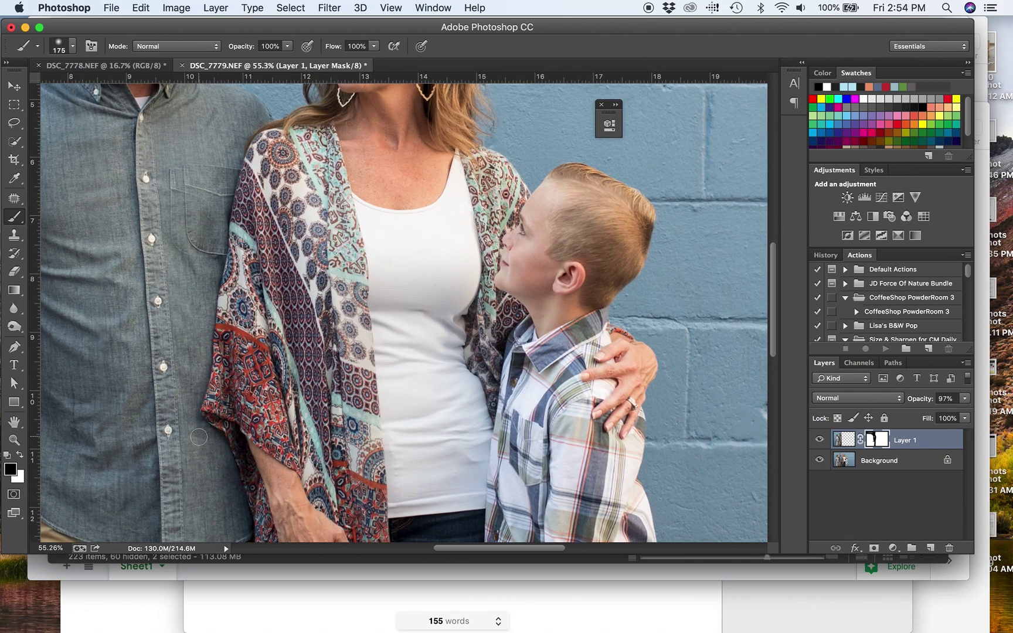
key("bracketleft")
key("bracketleft")
key("bracketleft")
key("bracketleft")
key("bracketleft")
key("bracketleft")
key("bracketleft")
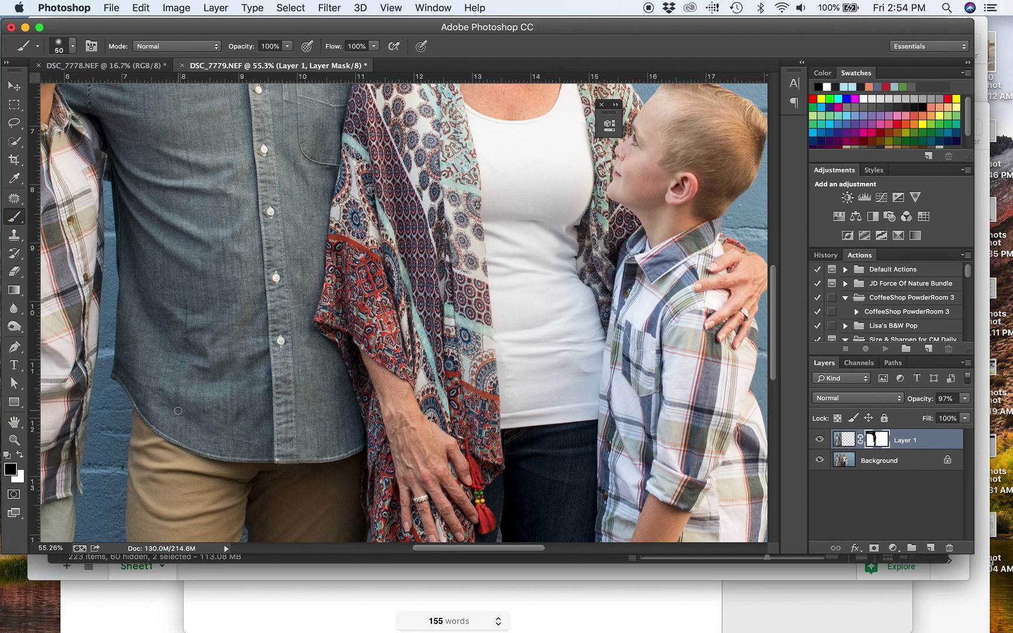
key("bracketright")
key("bracketright")
key("bracketright")
key("bracketright")
key("bracketright")
key("bracketright")
key("bracketright")
key("bracketright")
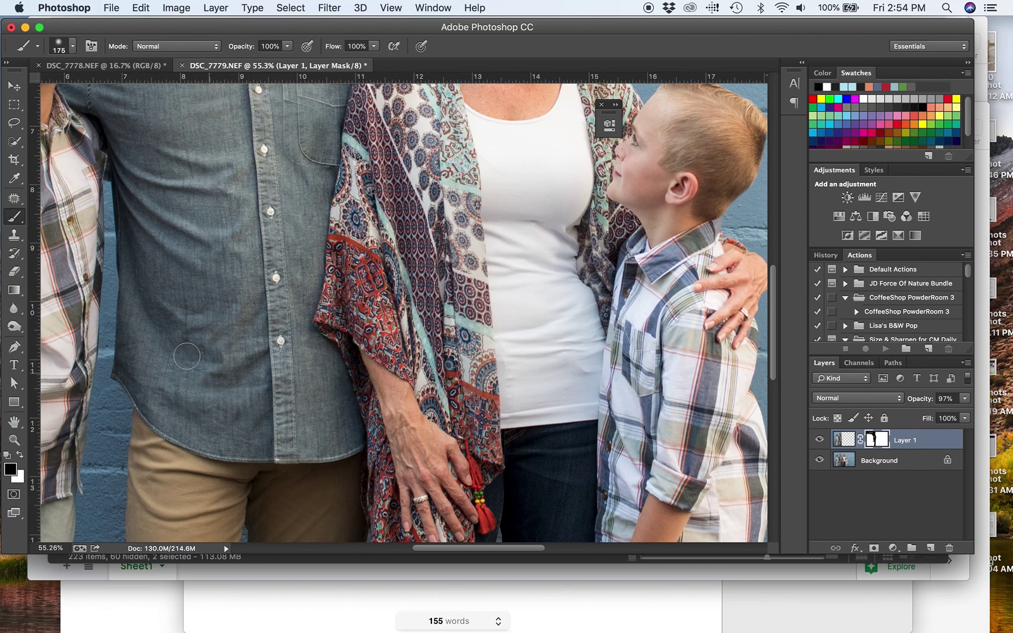
scroll(225, 343, "down", 5)
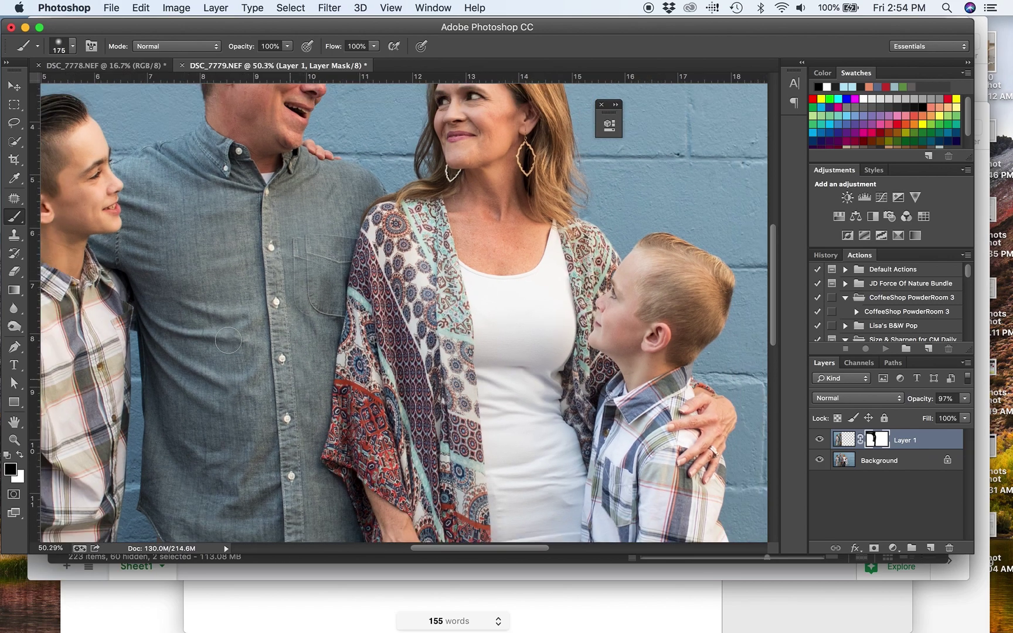
scroll(228, 340, "down", 4)
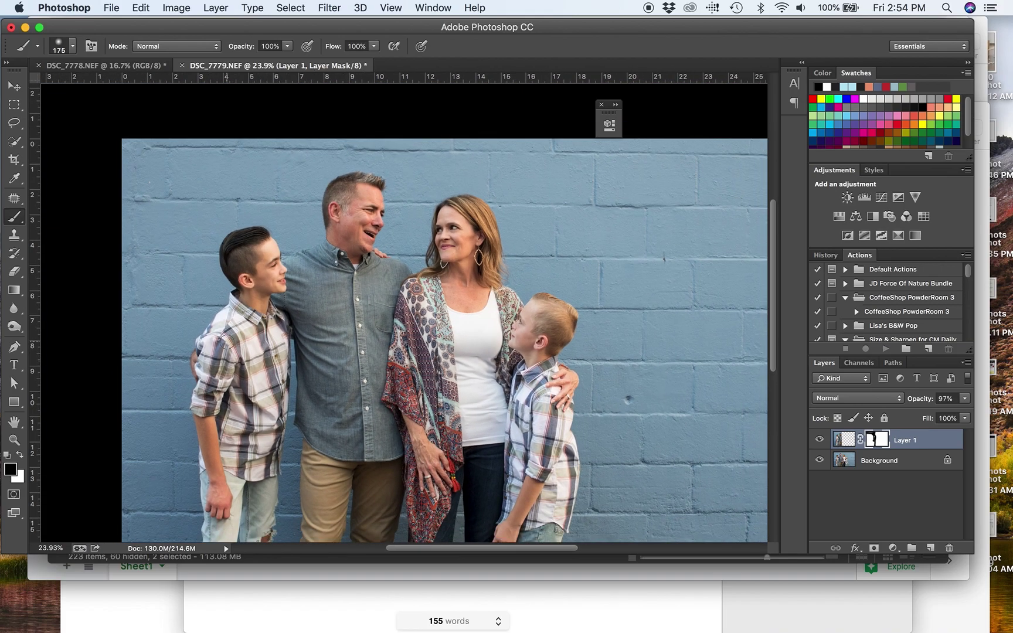
scroll(228, 341, "down", 1)
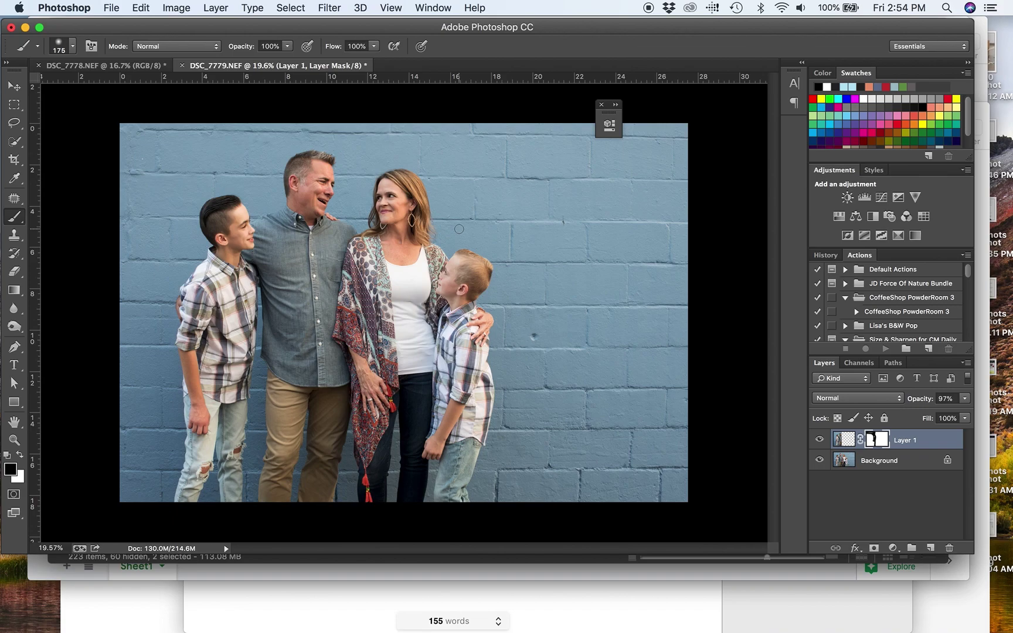
scroll(459, 229, "up", 3)
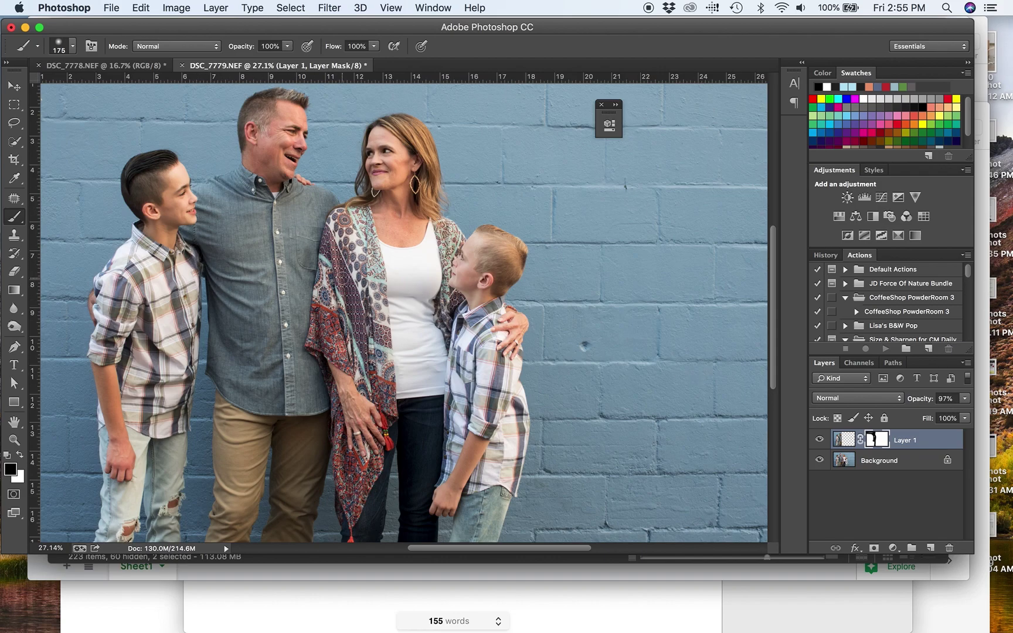
scroll(346, 280, "up", 3)
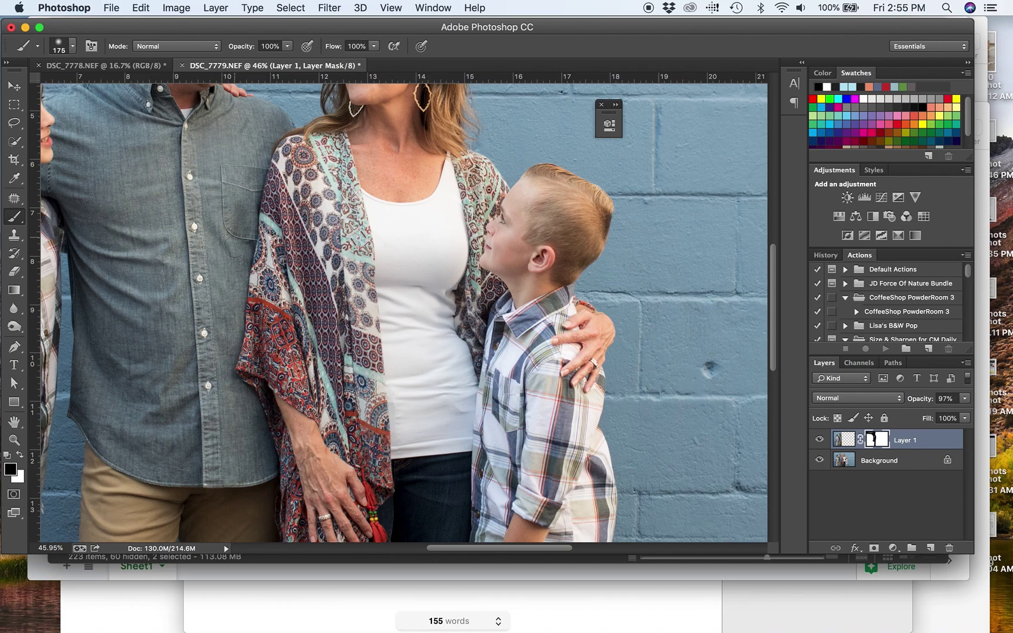
scroll(237, 246, "down", 5)
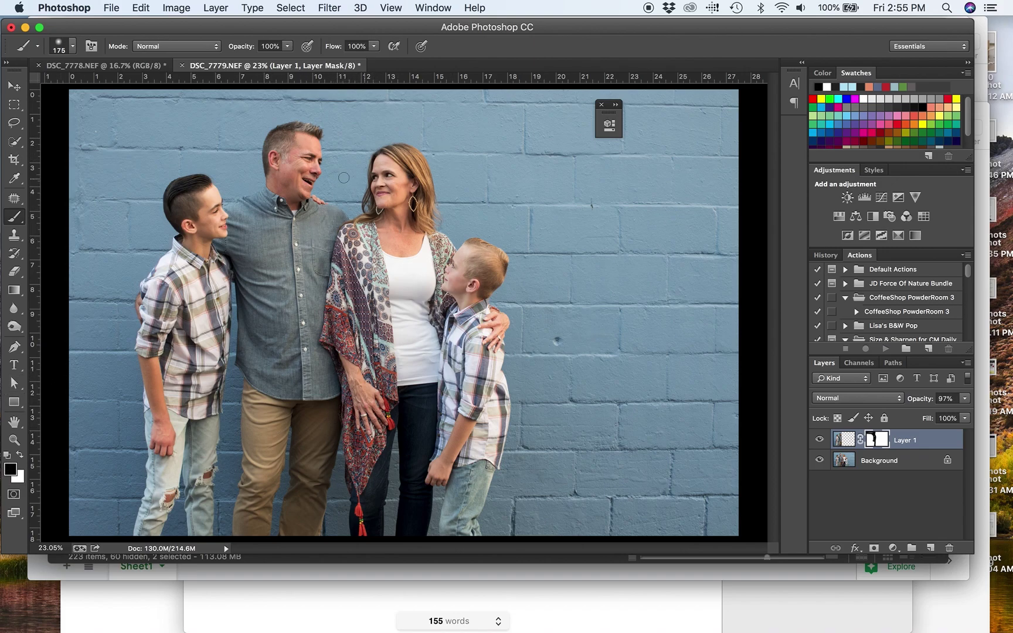
left_click(821, 440)
left_click(822, 440)
left_click(821, 440)
left_click(821, 440)
left_click(821, 439)
left_click(821, 440)
left_click(821, 440)
left_click(821, 440)
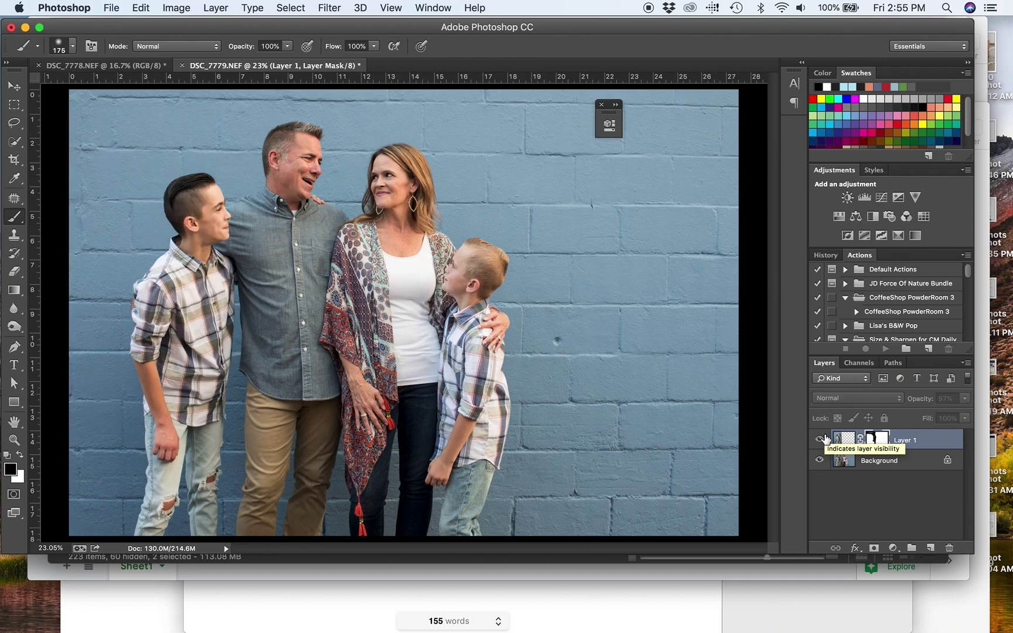
left_click(821, 440)
left_click(821, 439)
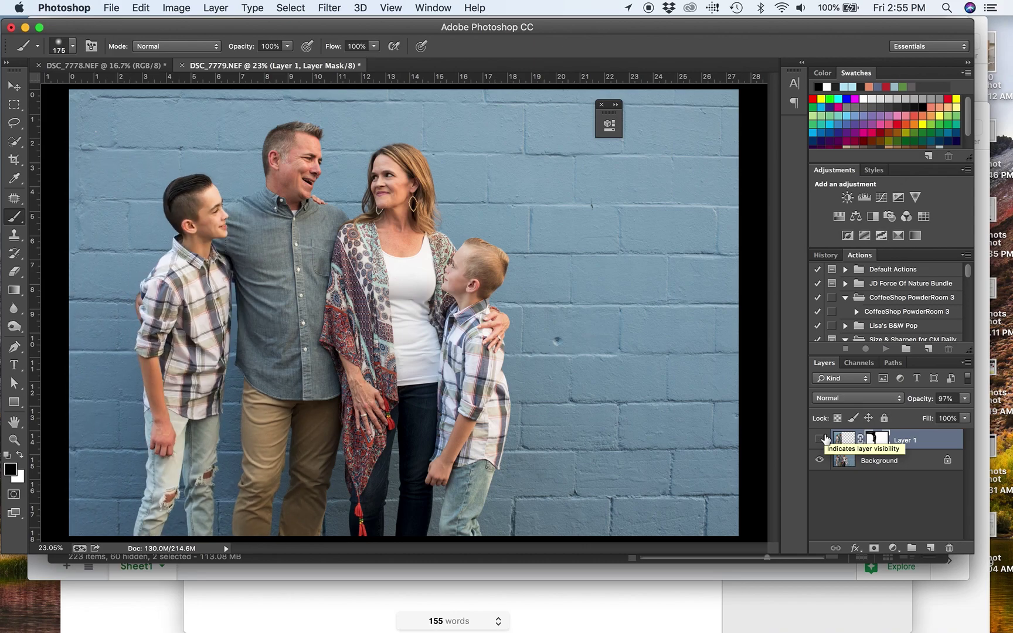
left_click(821, 440)
left_click(821, 440)
left_click(821, 439)
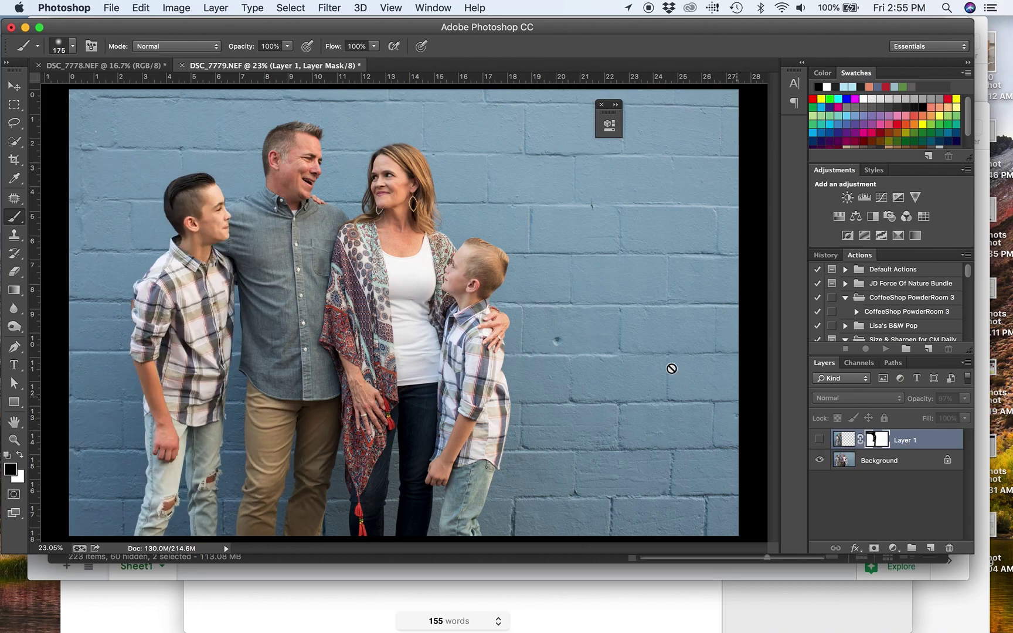
key("super+minus")
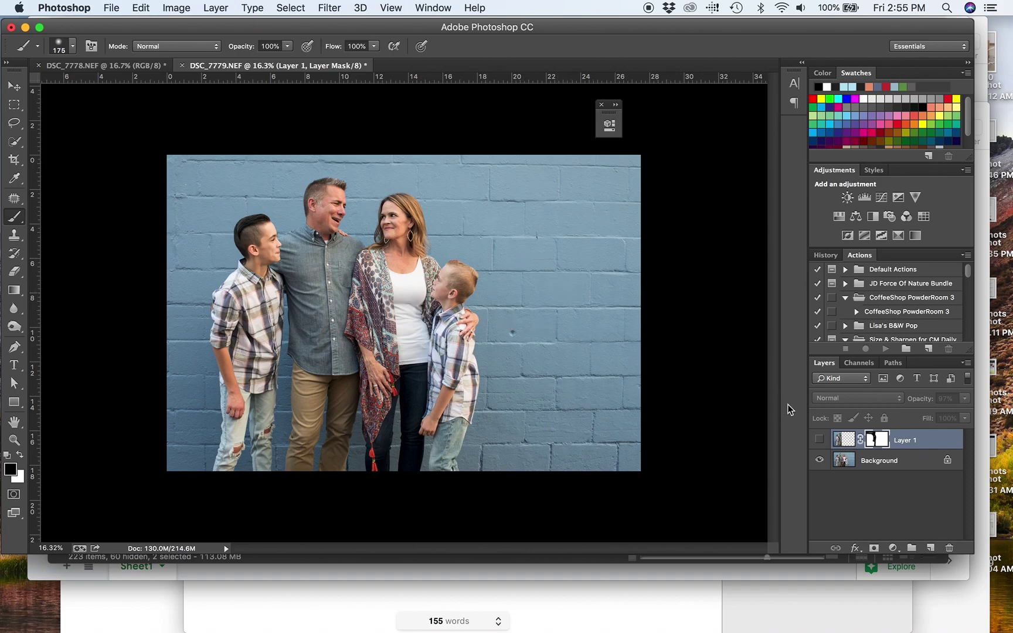
left_click(819, 440)
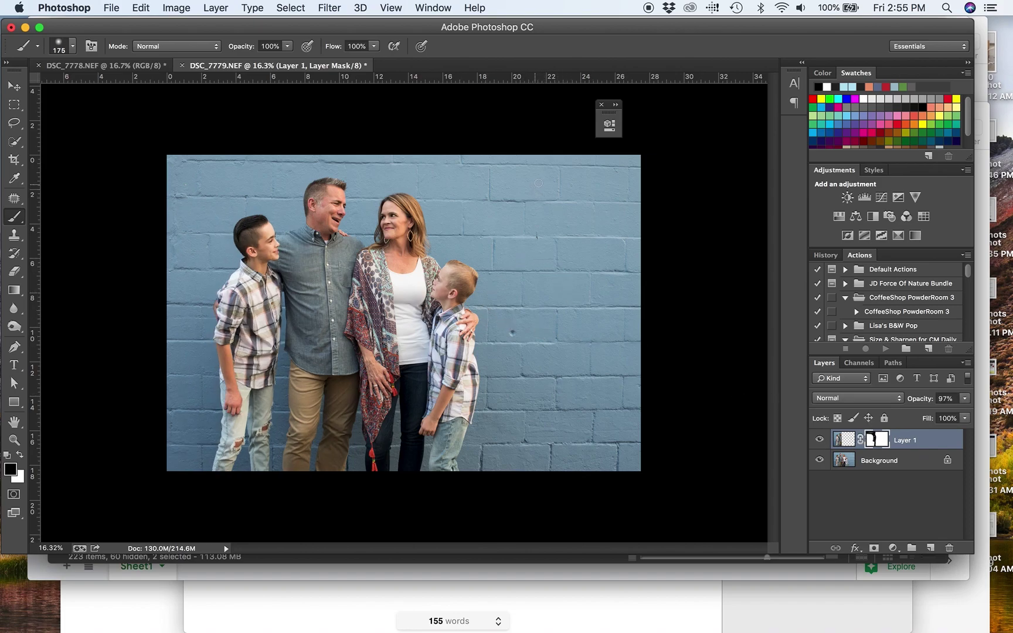
scroll(583, 170, "up", 3)
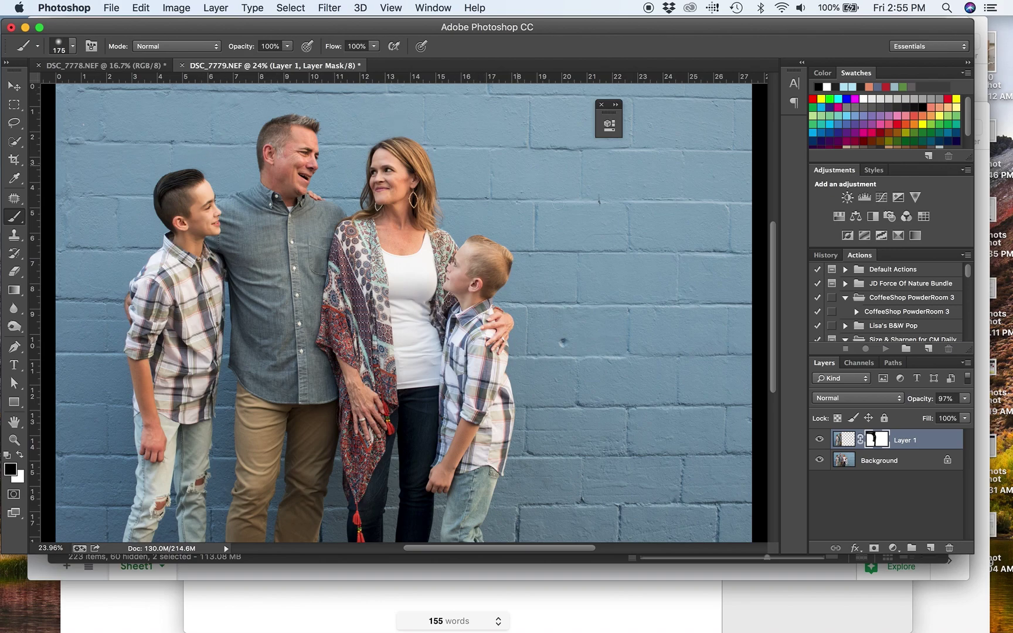
scroll(715, 282, "down", 3)
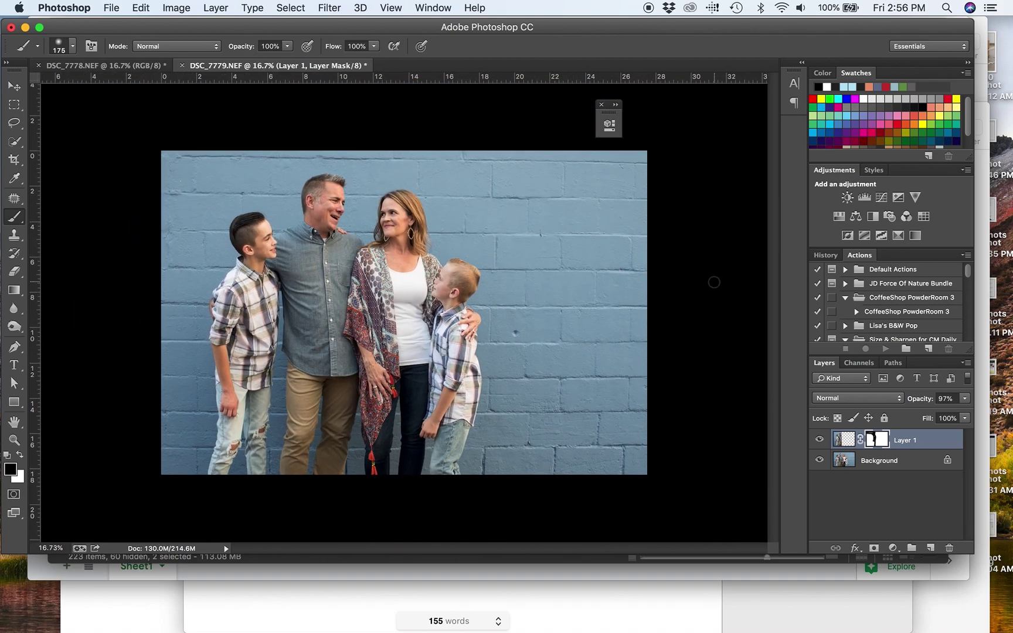